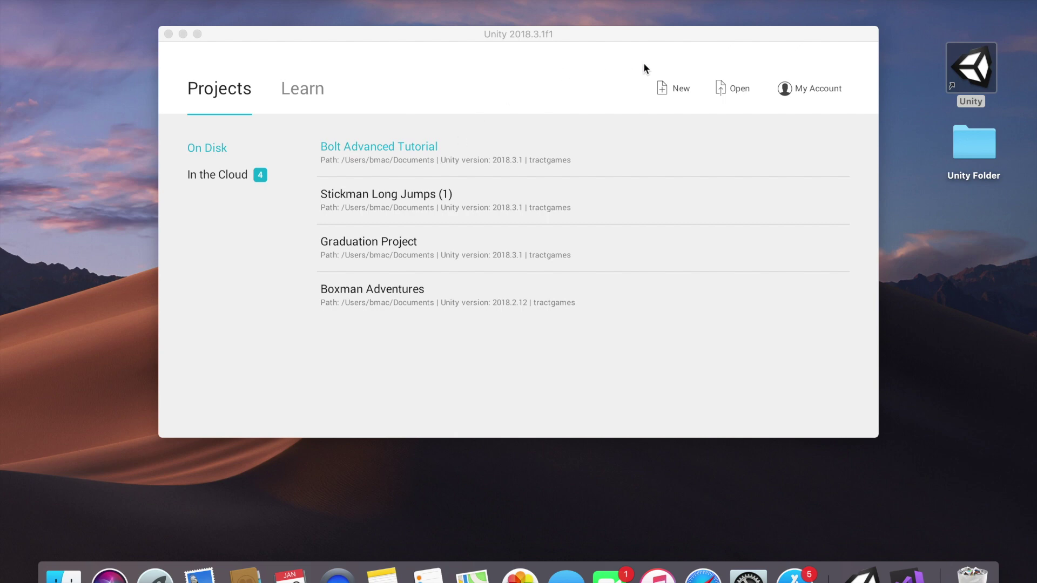
Create a new 3D project named 'Bolt Tutorial' from Unity Hub
left_click(665, 89)
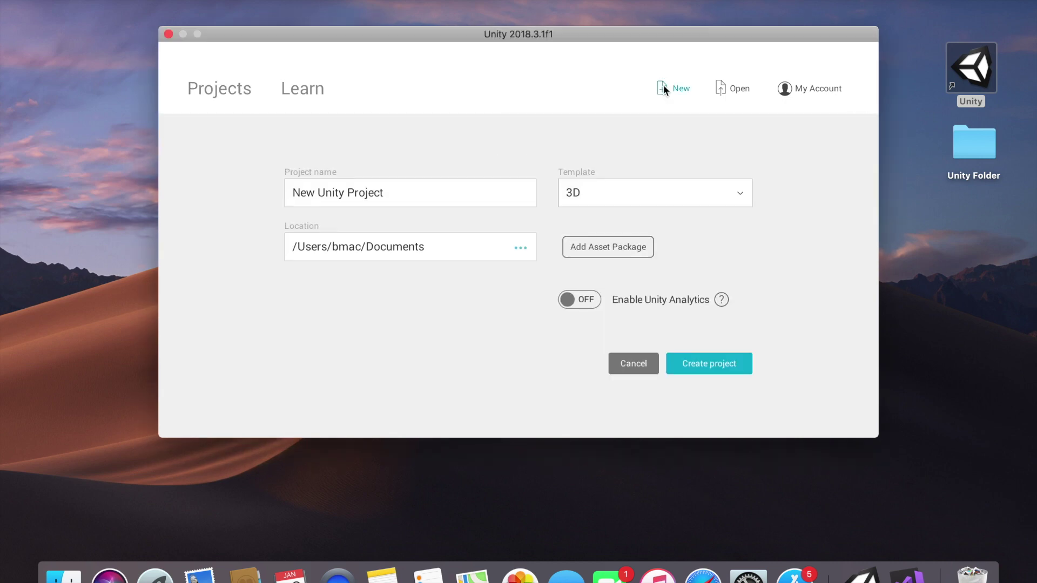
double_click(443, 191)
left_click(443, 191)
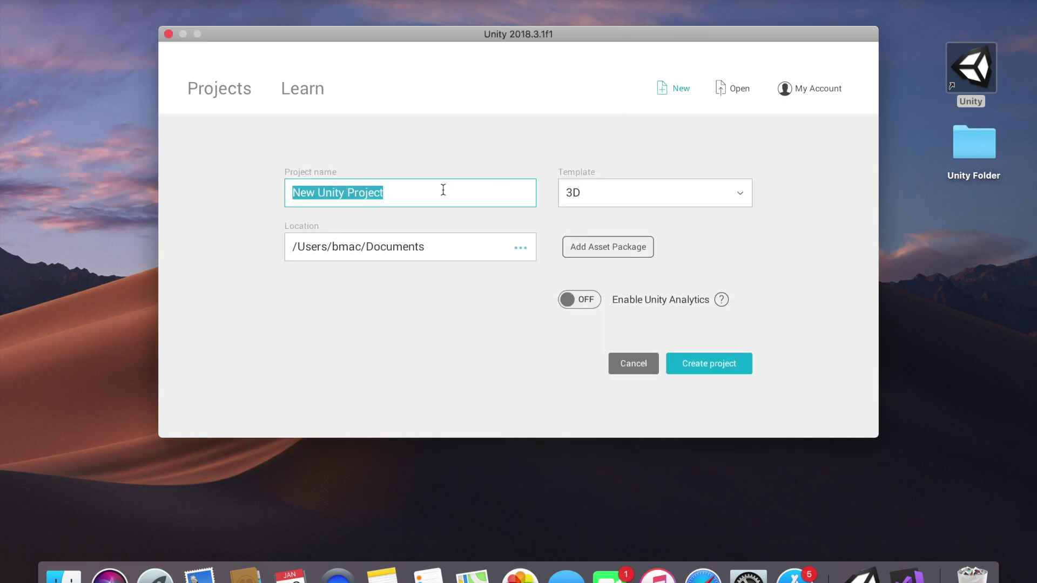
type("Bolt Tu")
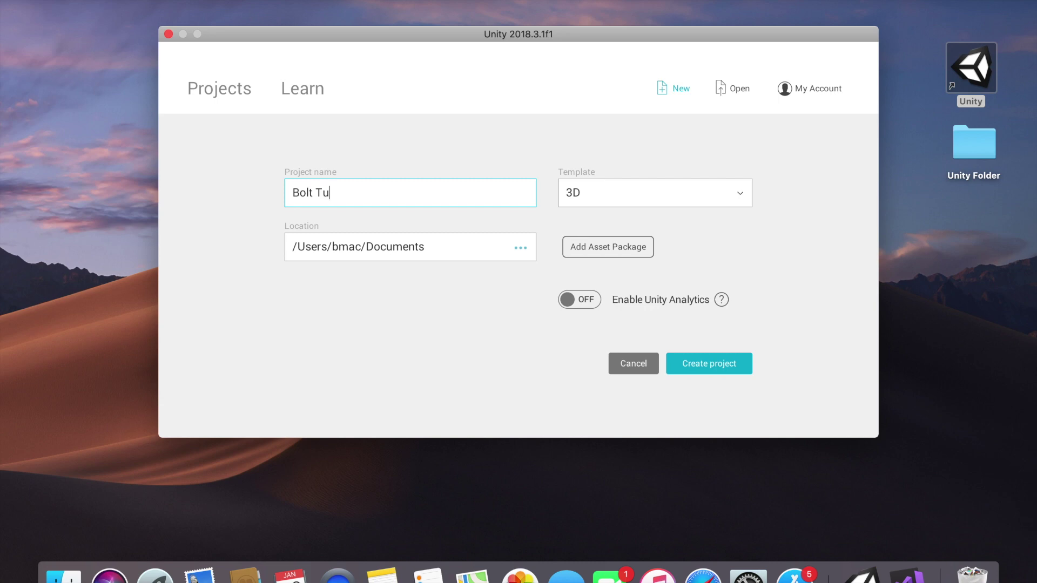
type("torial")
left_click(700, 365)
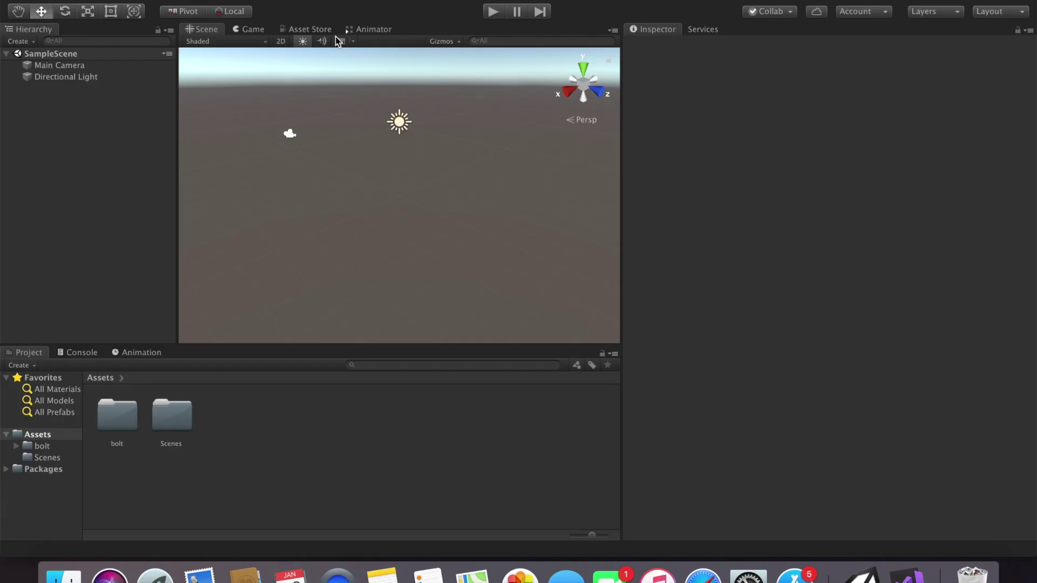
Search the Asset Store for 'photon bolt' and browse the Photon Bolt FREE page
left_click(310, 29)
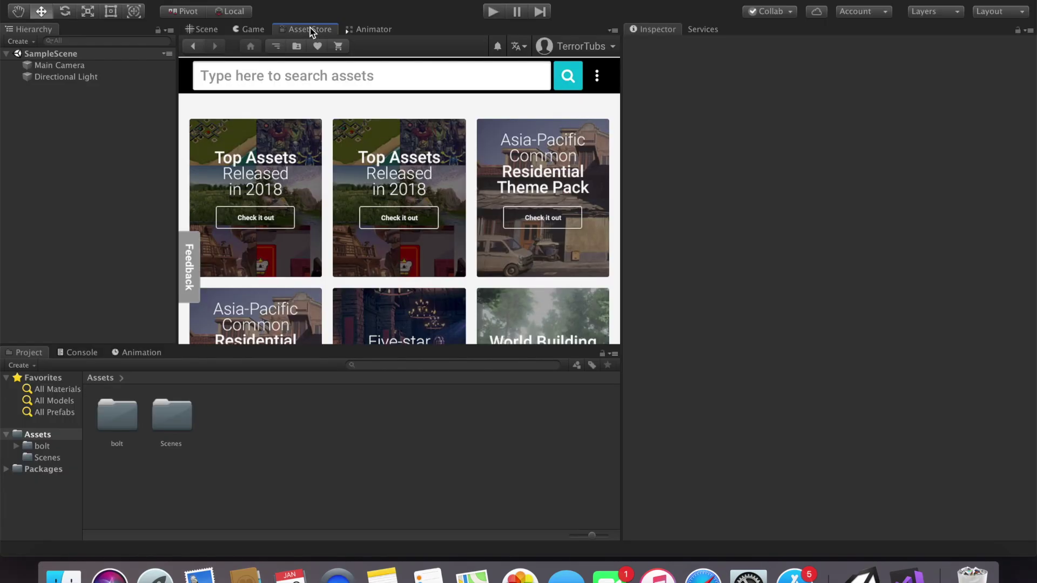
left_click(300, 82)
type("photon")
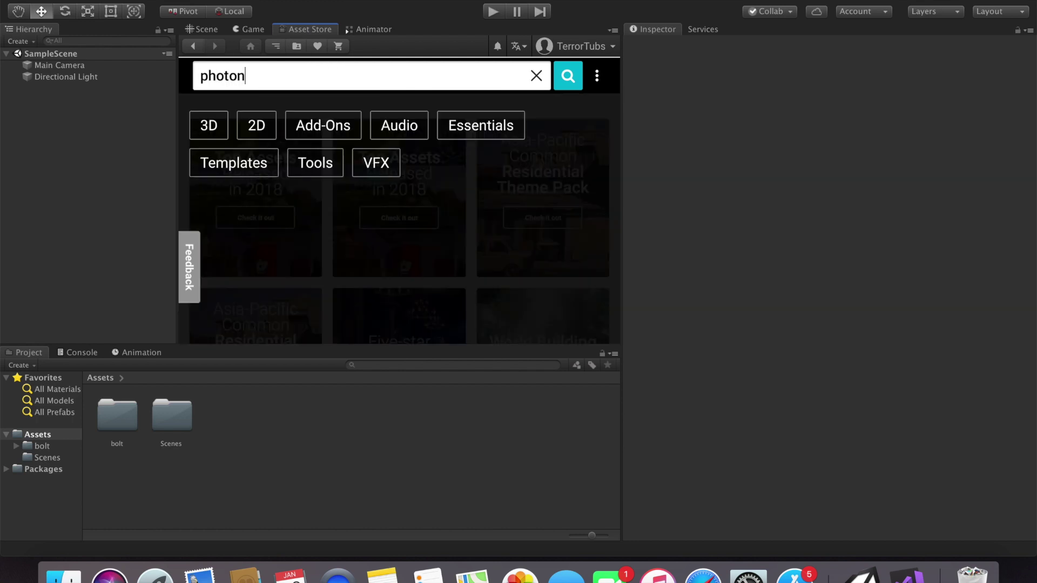
type(" bolt")
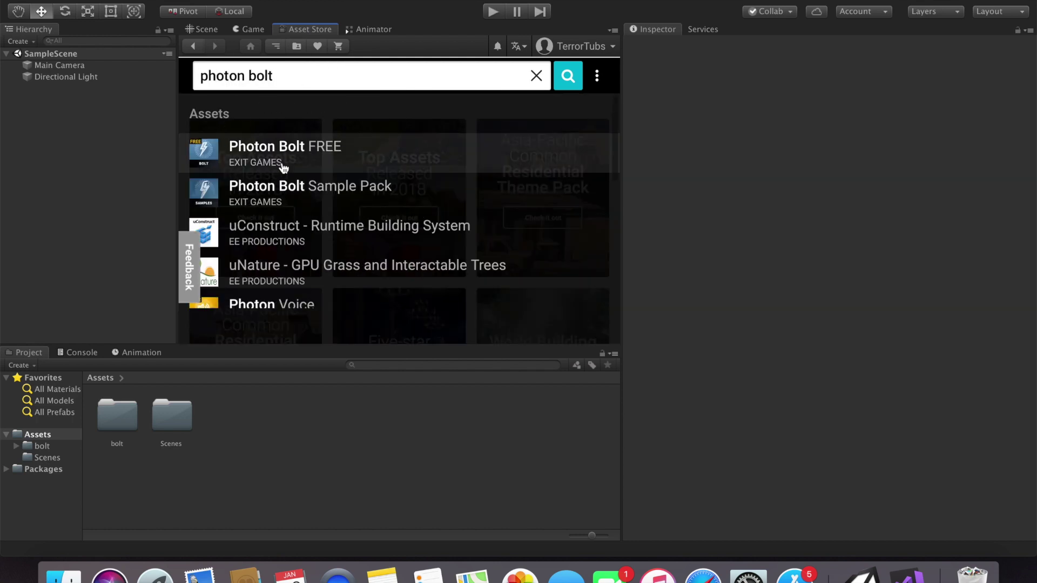
left_click(296, 144)
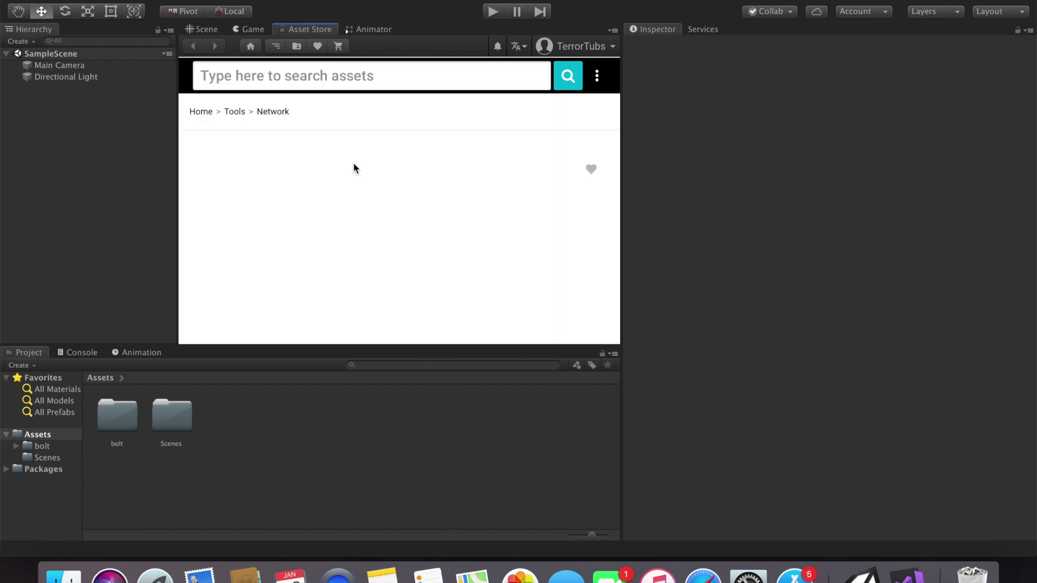
scroll(410, 179, "down", 1)
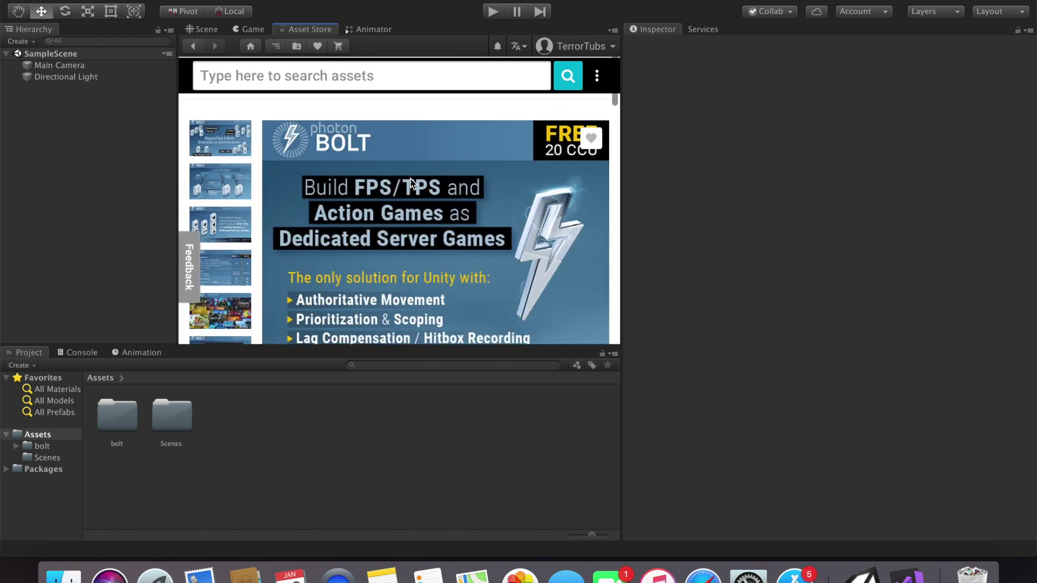
scroll(410, 179, "down", 5)
scroll(410, 179, "down", 10)
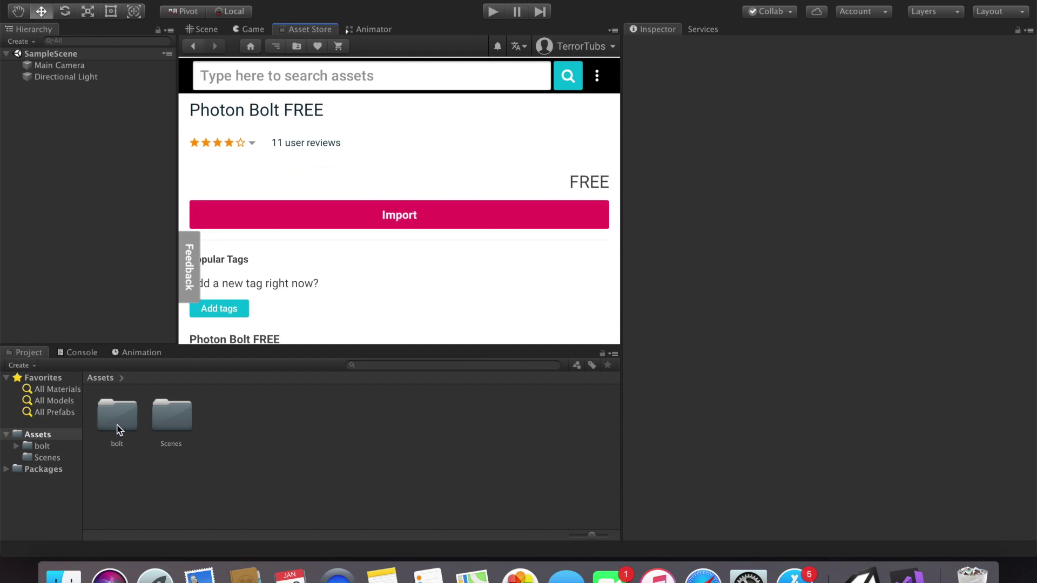
scroll(285, 261, "up", 15)
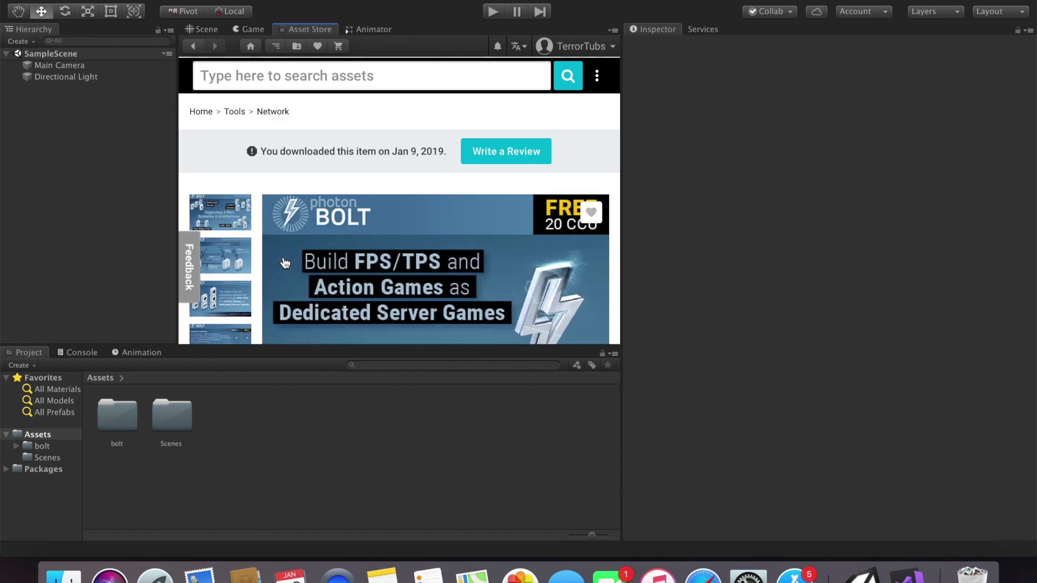
scroll(304, 260, "down", 1)
scroll(304, 260, "up", 1)
Select the bolt folder, open Window > Bolt > Wizard and advance to the Photon Cloud App ID step
left_click(248, 31)
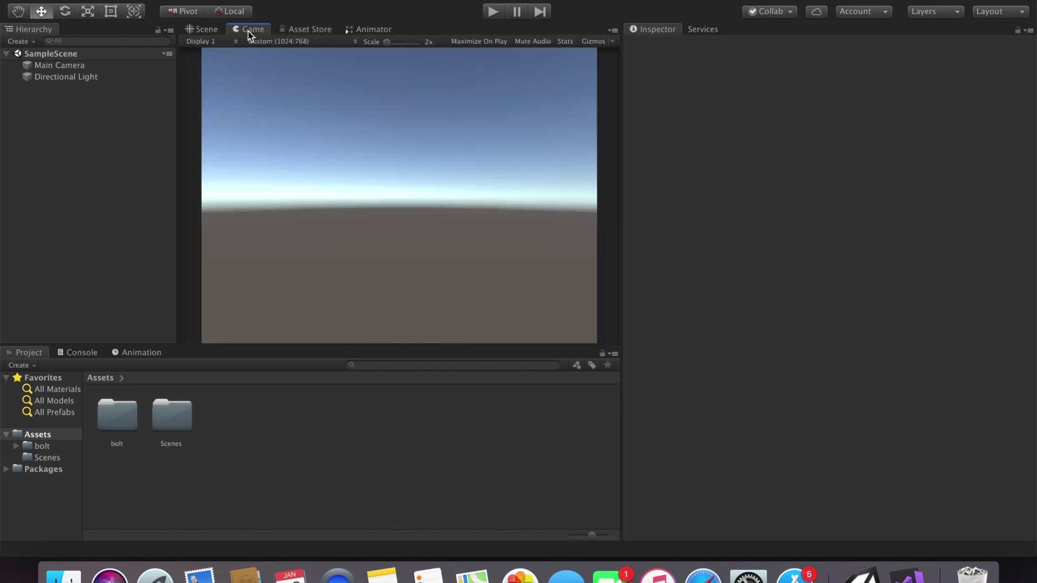
left_click(215, 30)
left_click(132, 430)
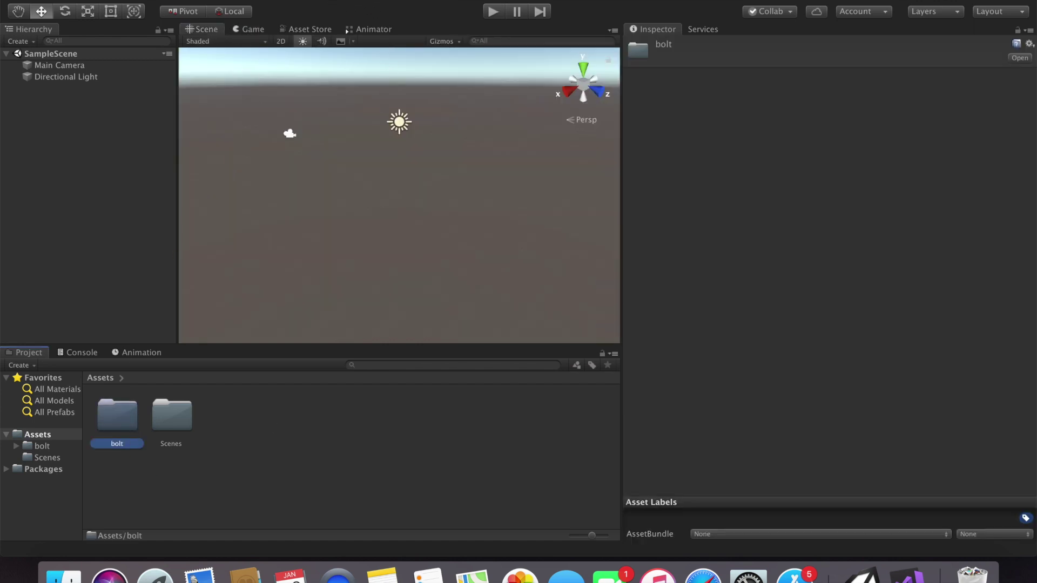
left_click(346, 1)
mouse_move(353, 48)
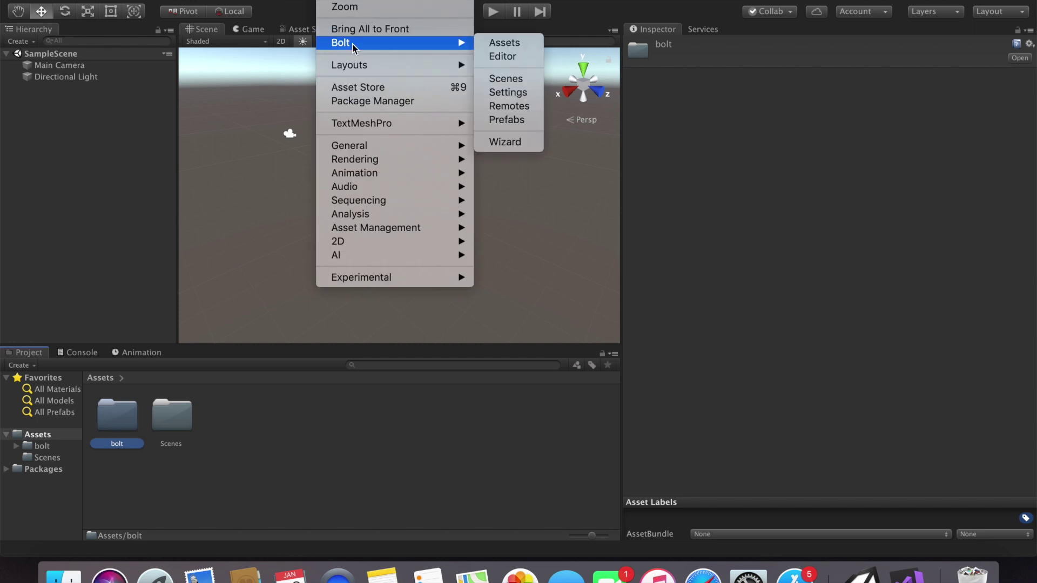
left_click(515, 146)
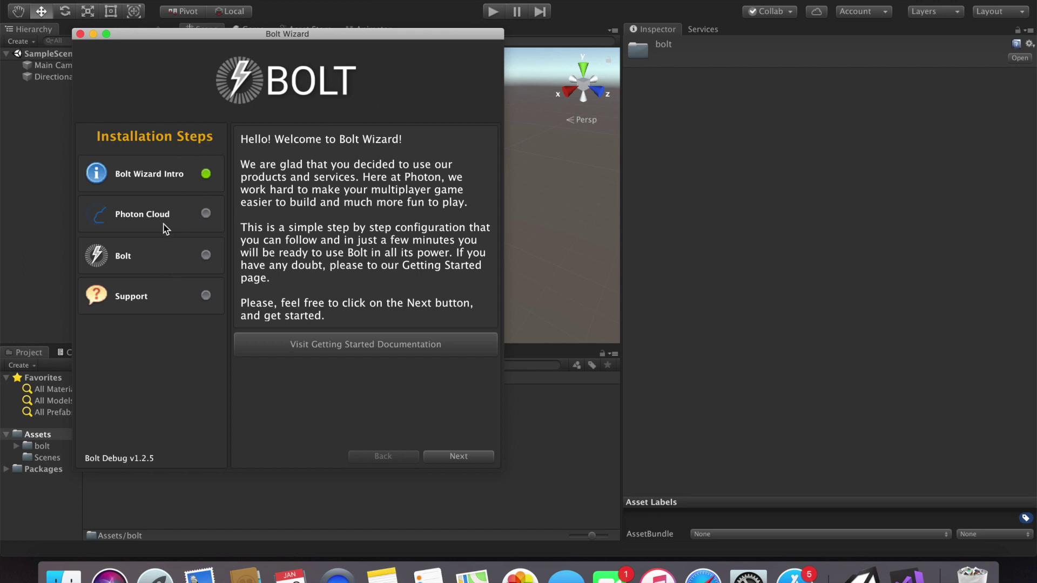
left_click(451, 459)
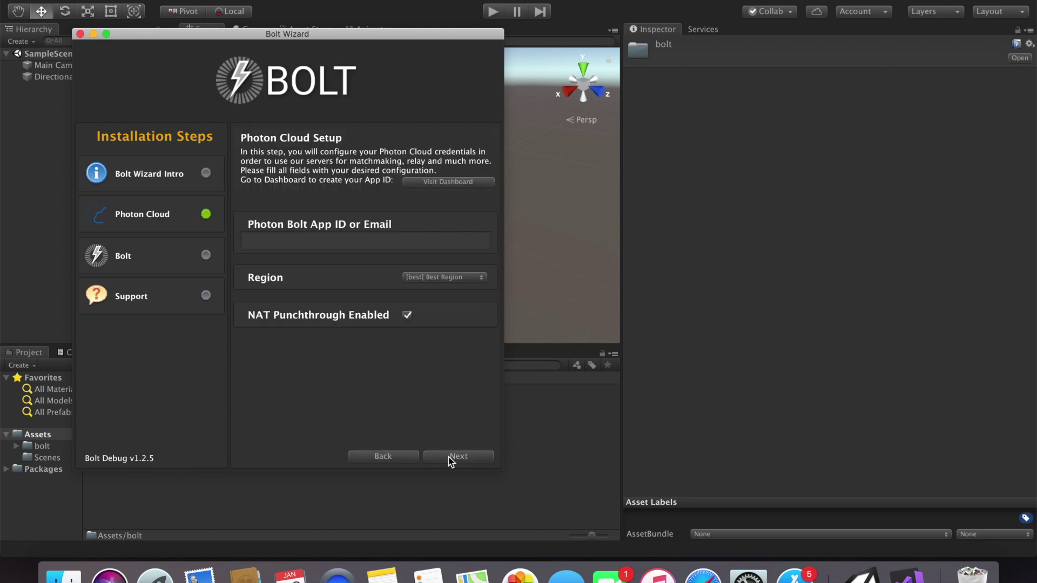
left_click(304, 242)
left_click(443, 178)
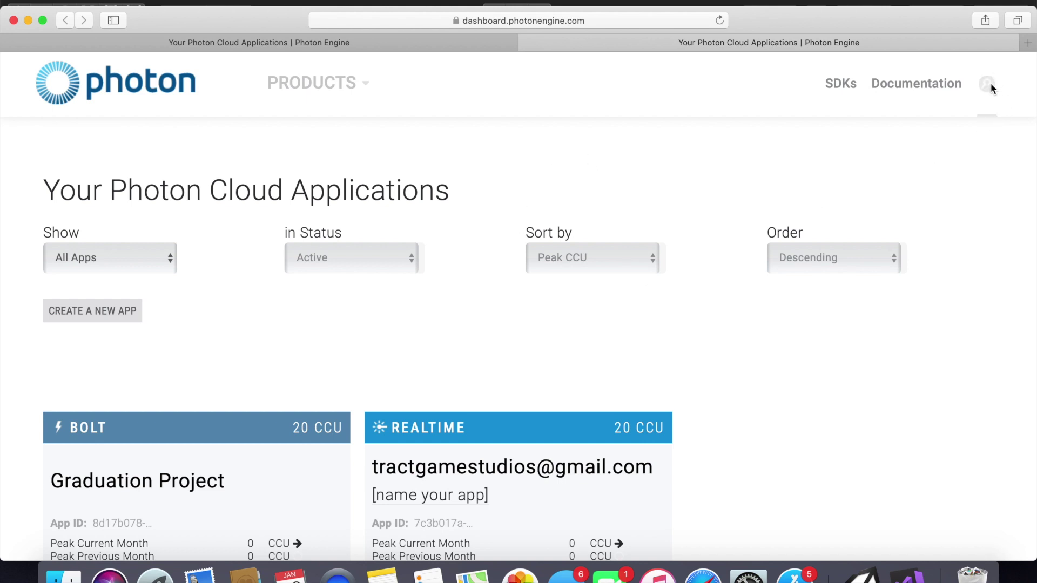
Start a new application from the Photon Cloud Applications page
mouse_move(991, 85)
left_click(93, 317)
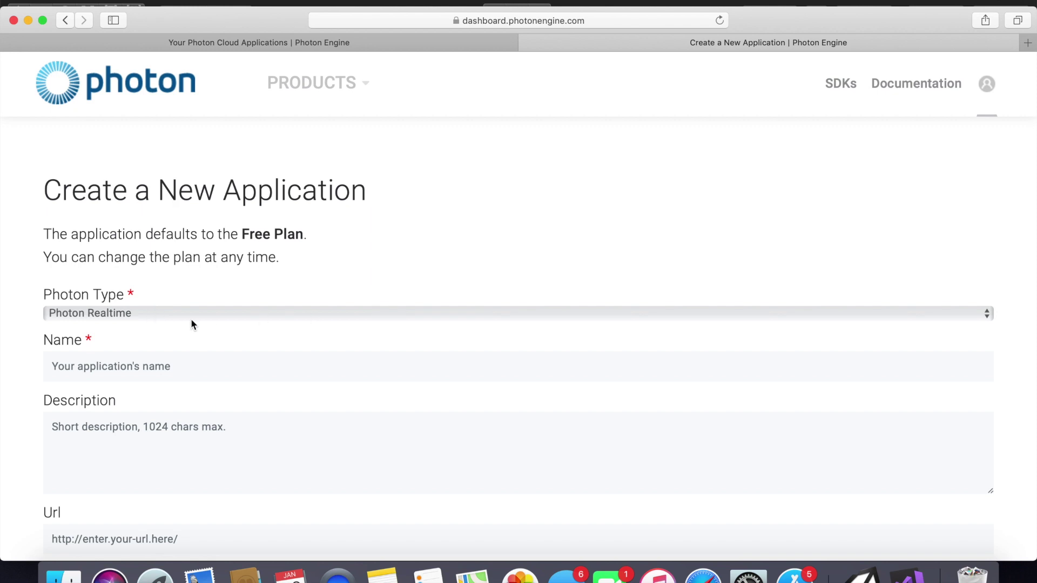
left_click(191, 321)
Set the new application's Photon Type to Photon BOLT
left_click(110, 277)
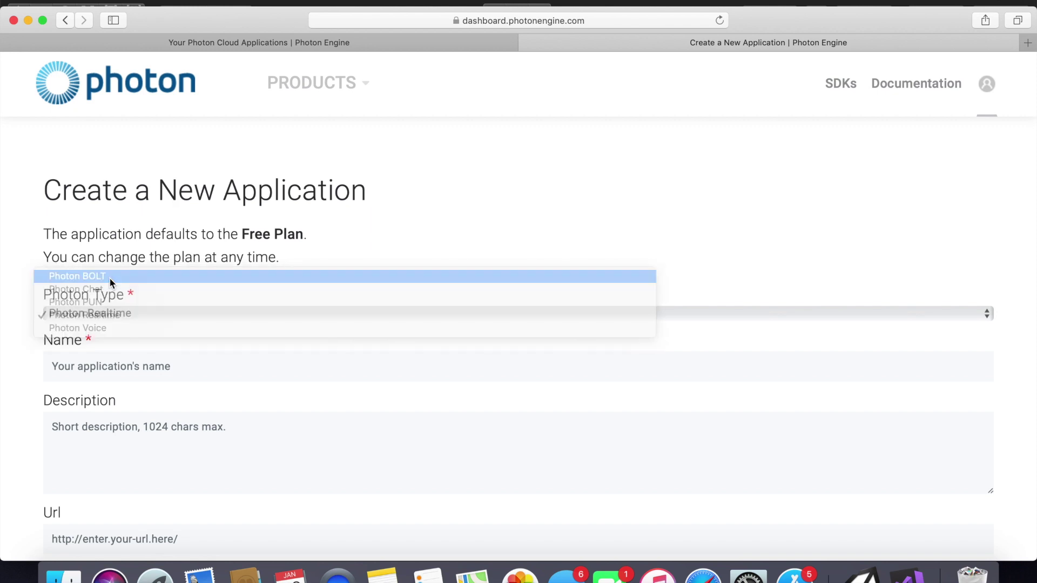
left_click(117, 311)
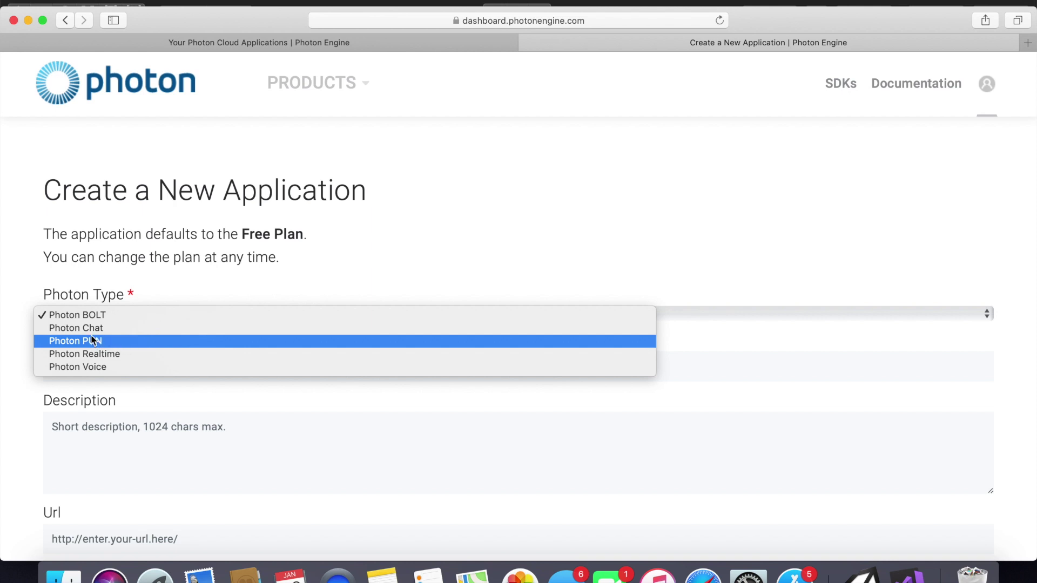
left_click(91, 317)
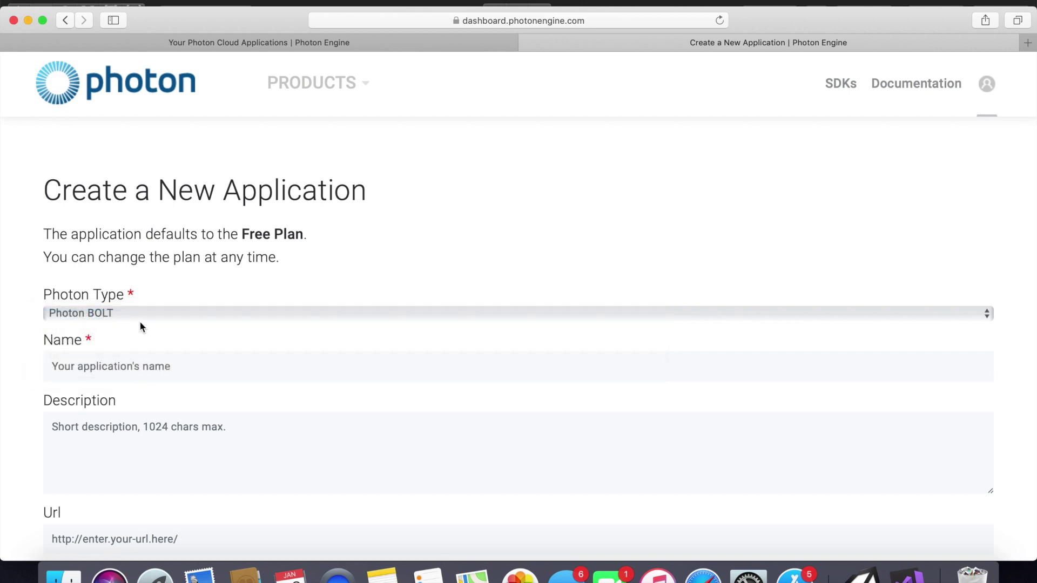
Name the new application 'Bolt Tutorial' and create it
scroll(140, 324, "down", 2)
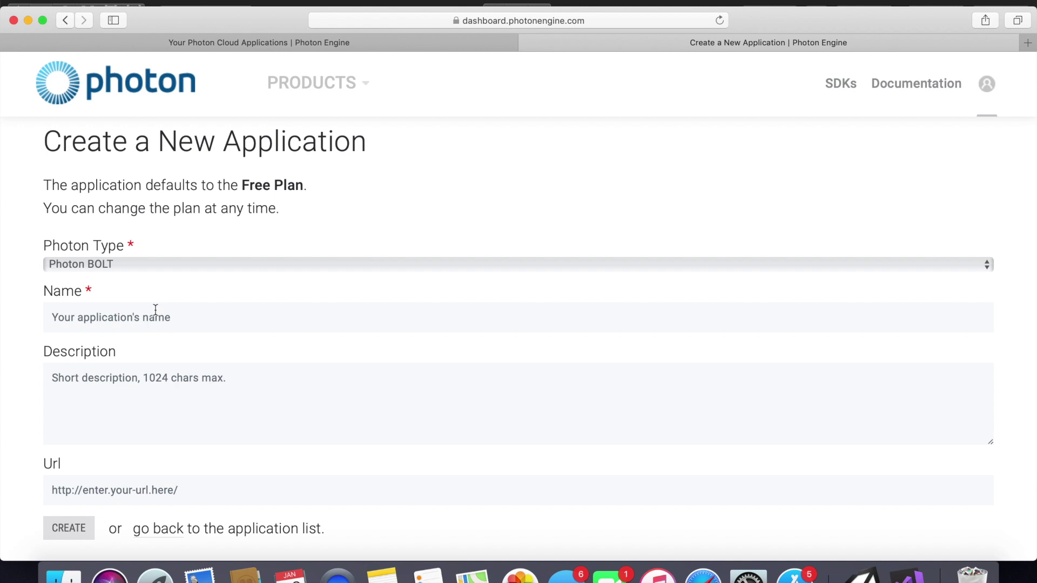
scroll(157, 311, "down", 1)
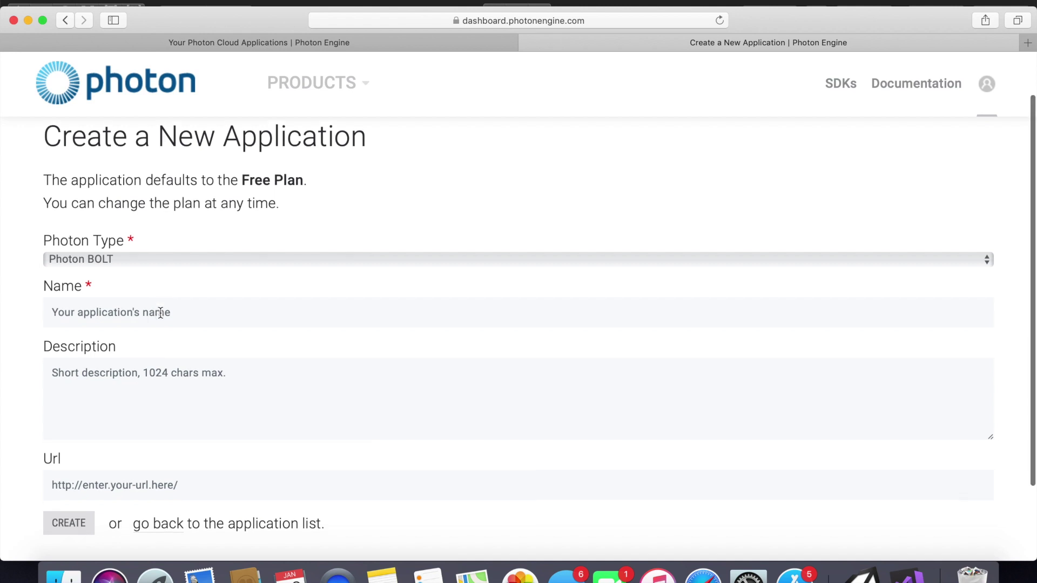
left_click(160, 313)
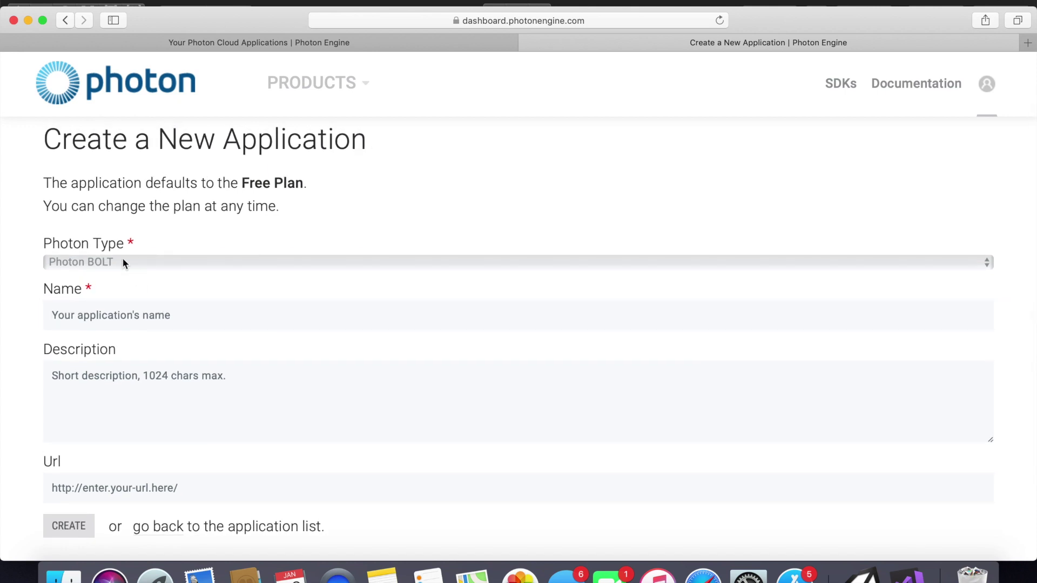
scroll(138, 320, "down", 1)
scroll(137, 320, "down", 1)
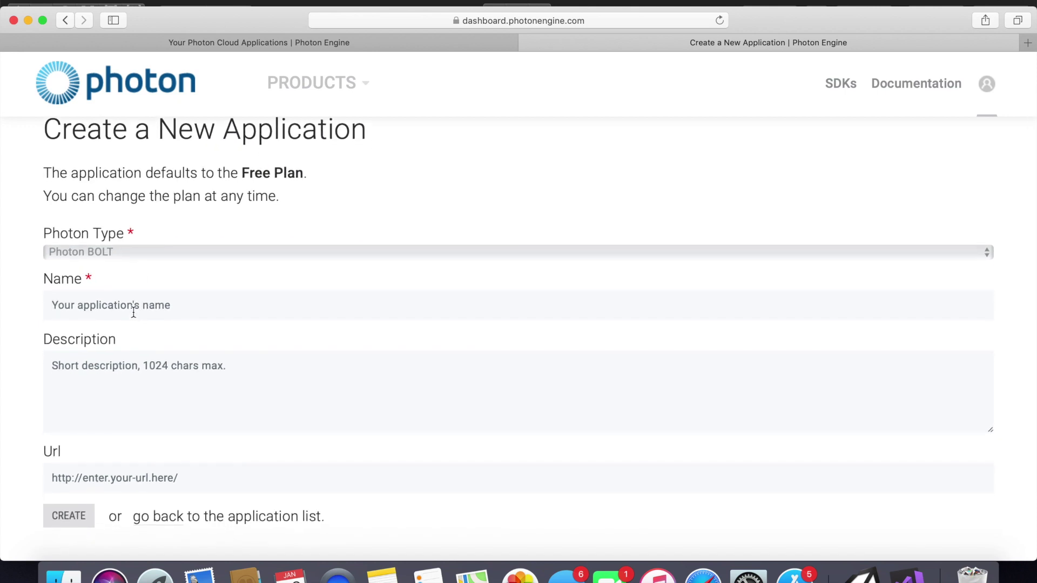
type("Bolt T")
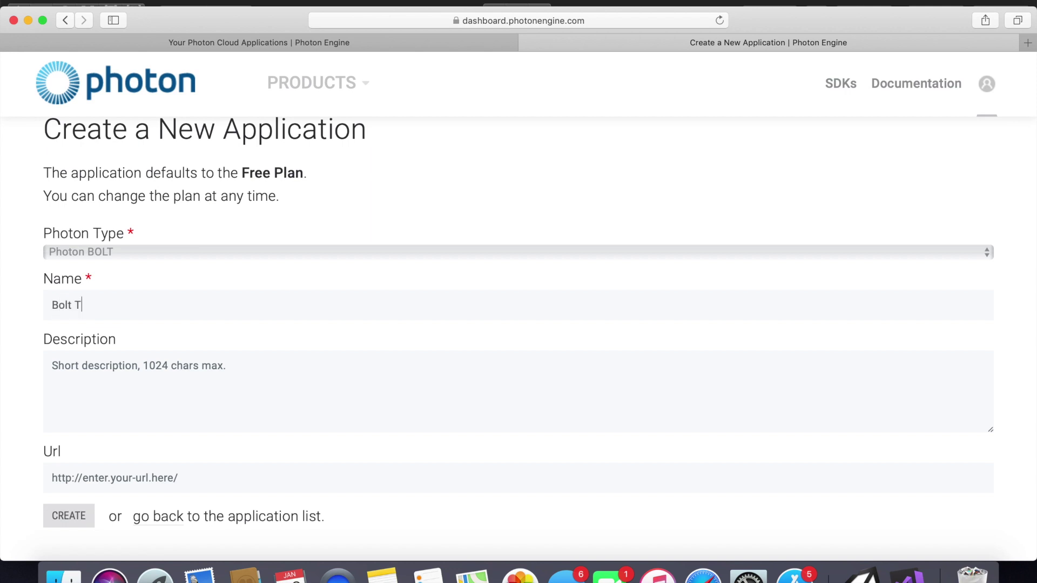
type("utorial")
scroll(168, 345, "down", 1)
scroll(169, 344, "down", 2)
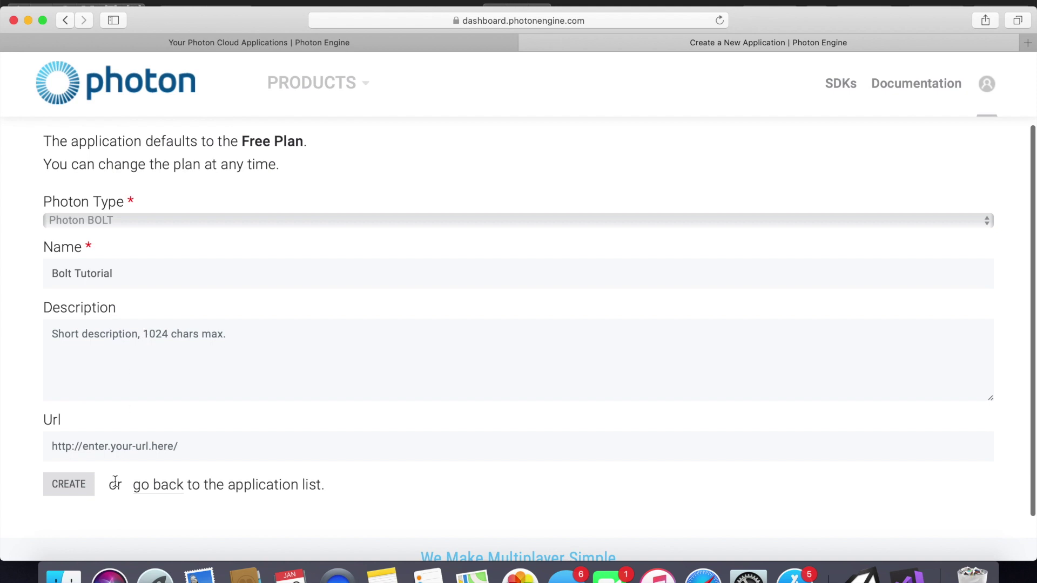
left_click(65, 493)
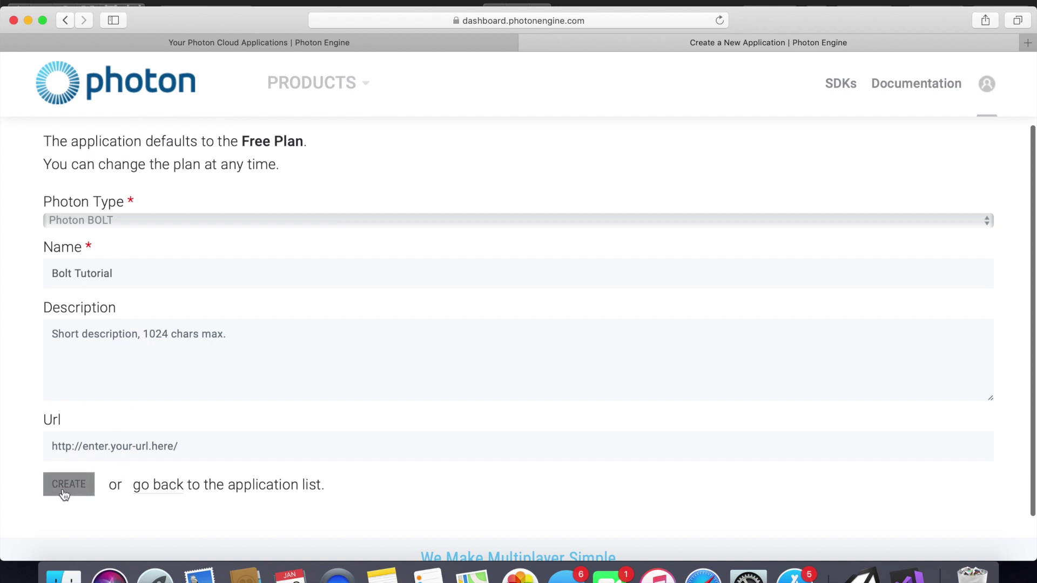
Reveal and copy the full App ID of the Bolt Tutorial app
scroll(119, 479, "down", 5)
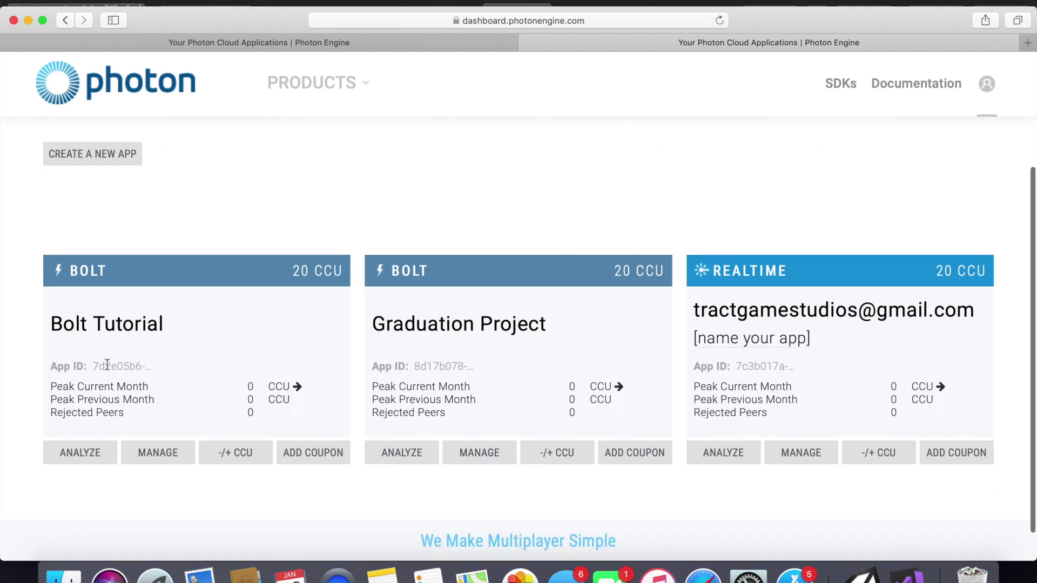
left_click(121, 368)
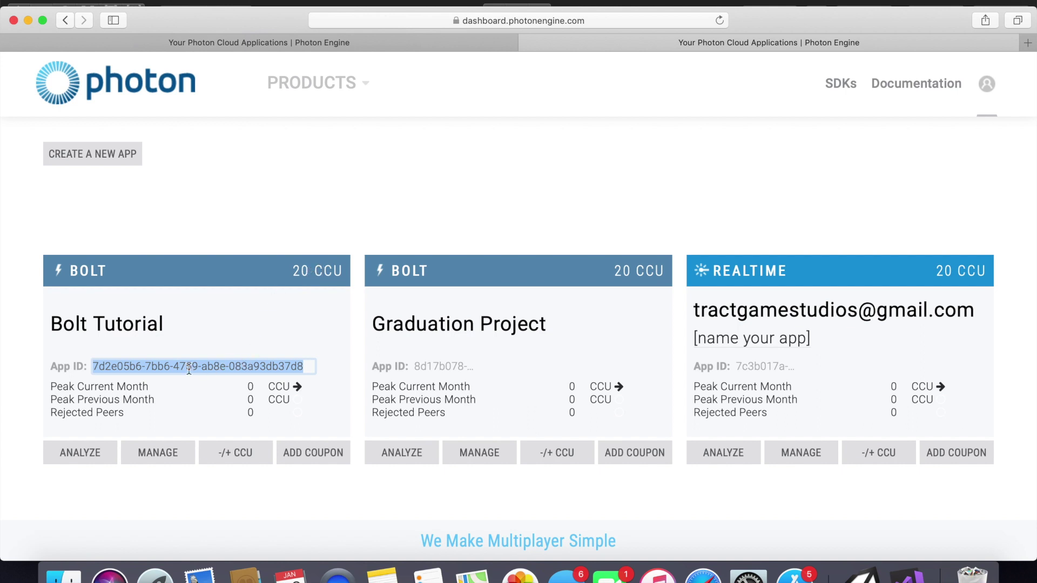
left_click(862, 576)
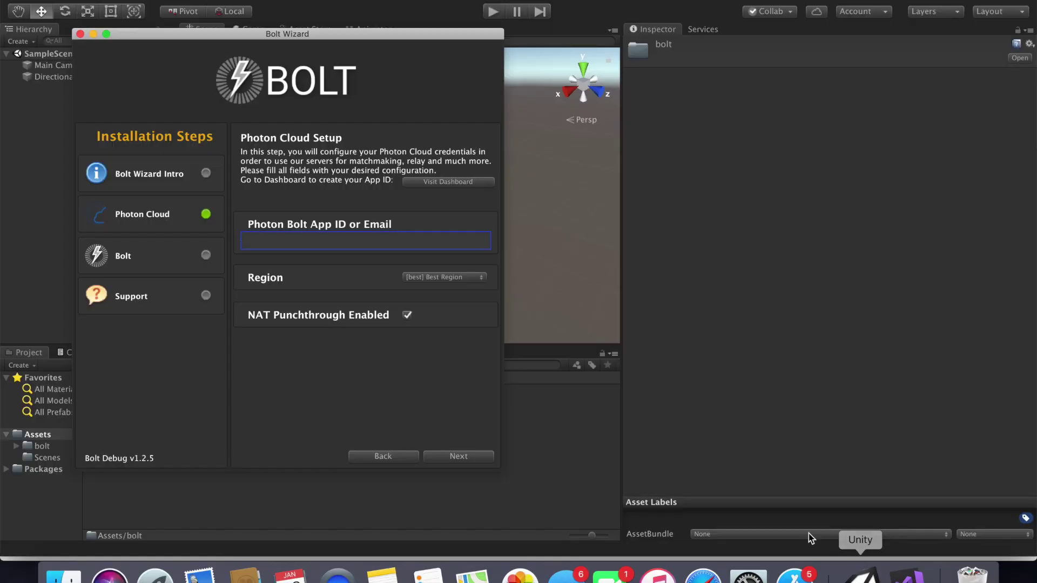
Paste the App ID into the Bolt Wizard, keep Best Region, and proceed to Bolt Setup
type("7d2ef5b6-7bb6-4759-ab8e-083a93db37d8")
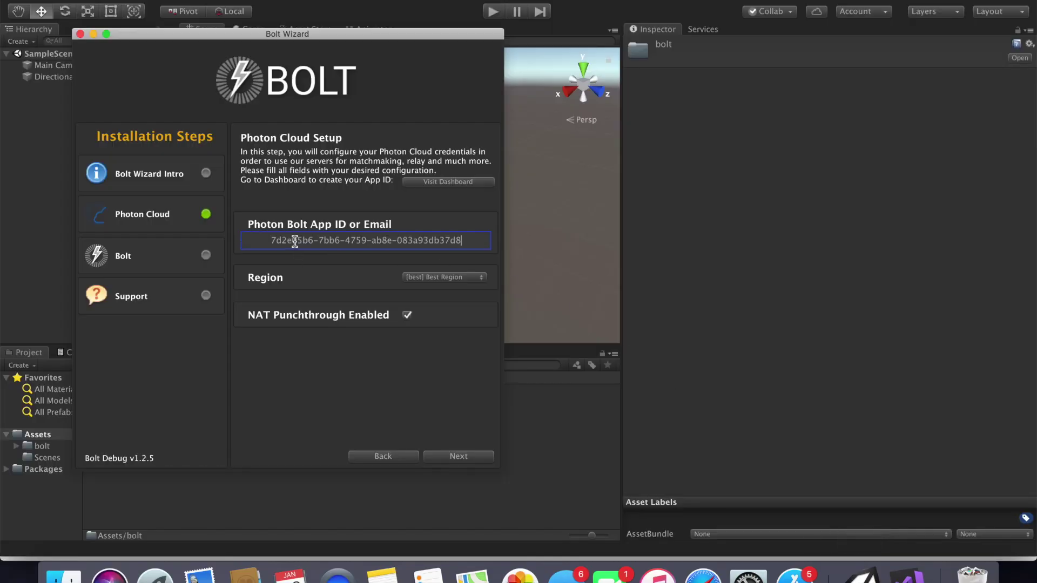
left_click(436, 280)
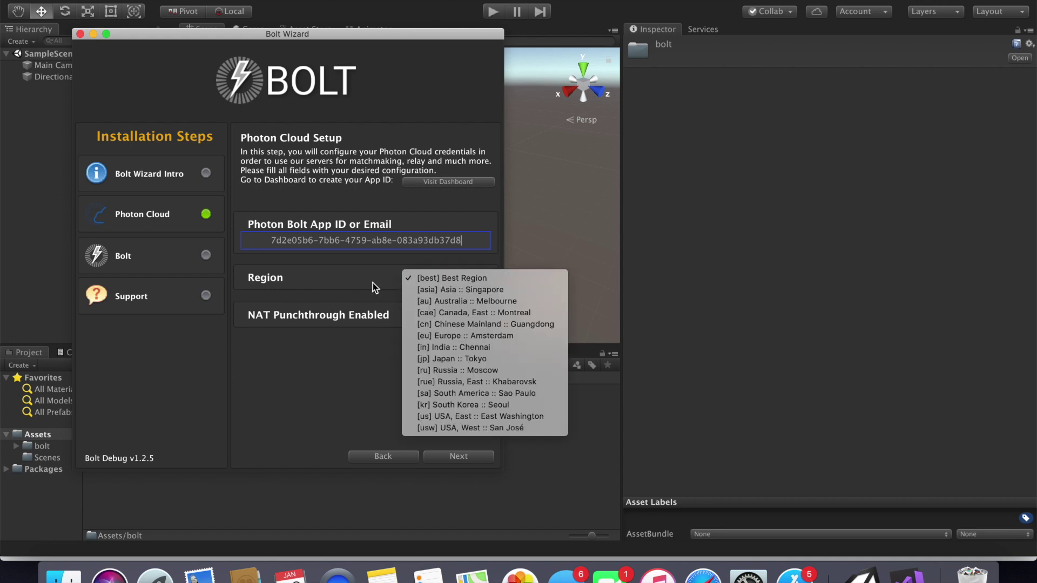
left_click(418, 278)
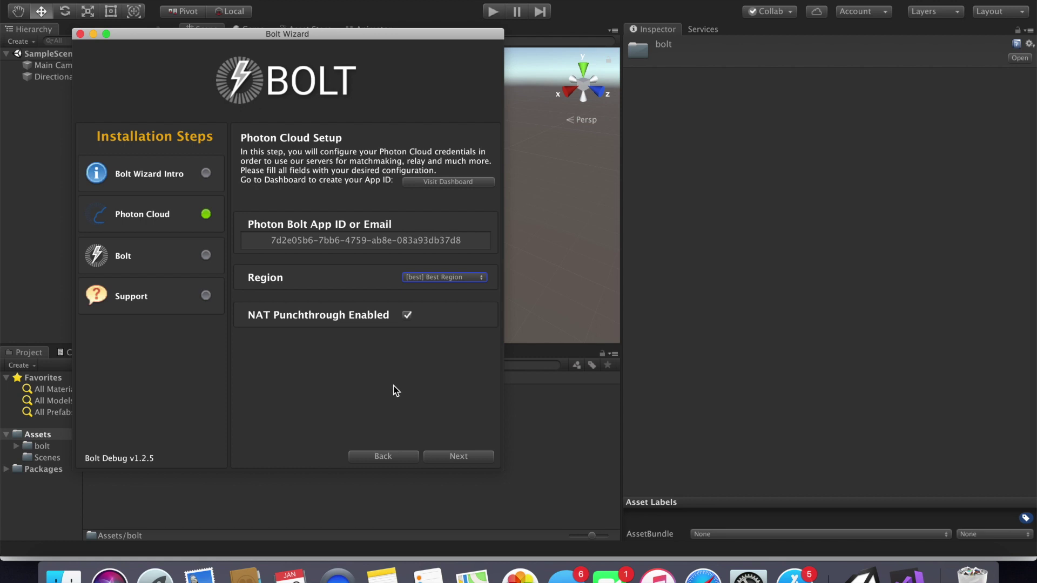
left_click(441, 455)
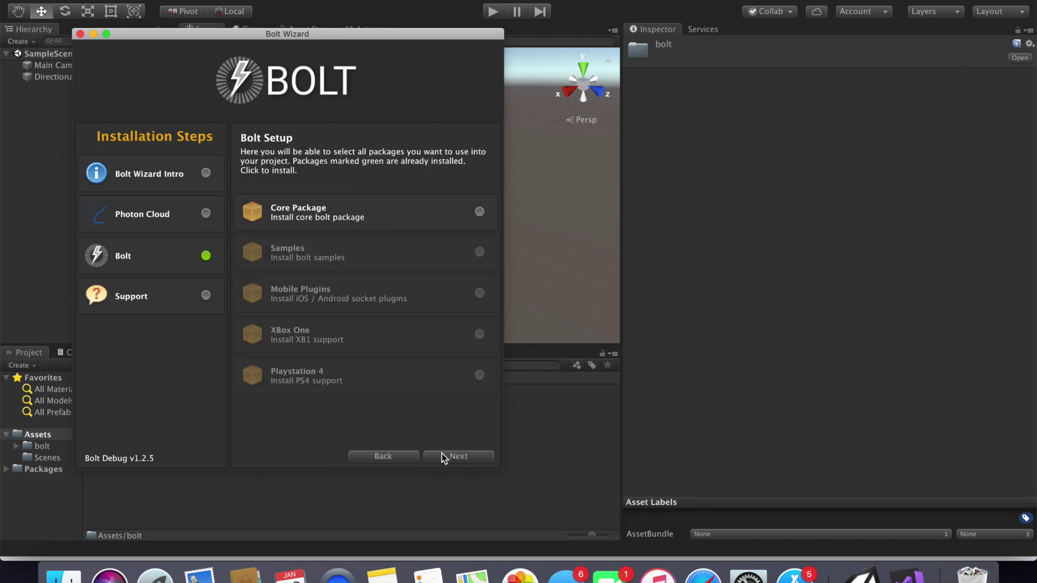
Install the Bolt Core Package, then finish and close the Bolt Wizard with Done
left_click(480, 212)
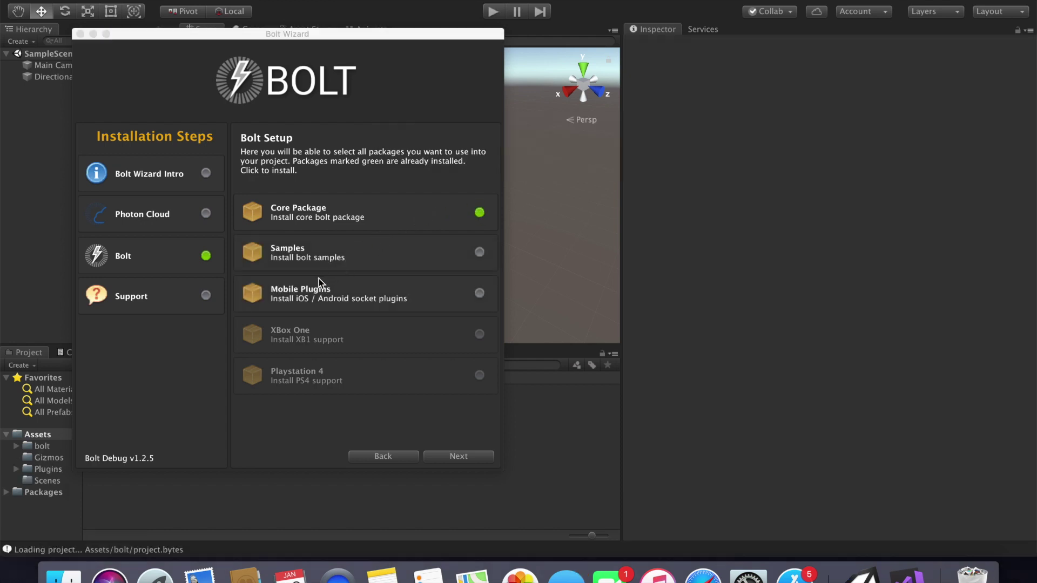
left_click(446, 456)
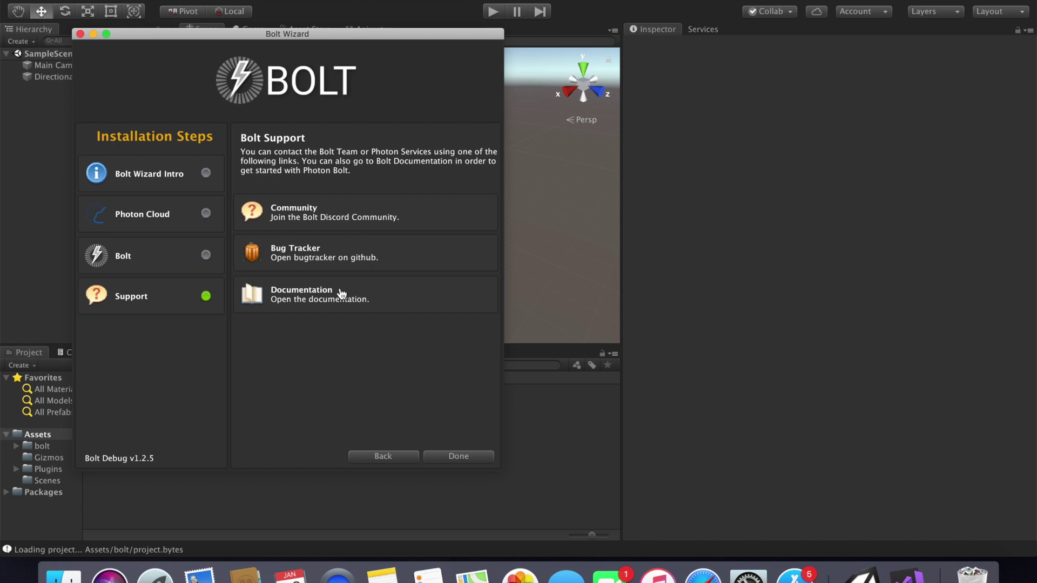
left_click(450, 457)
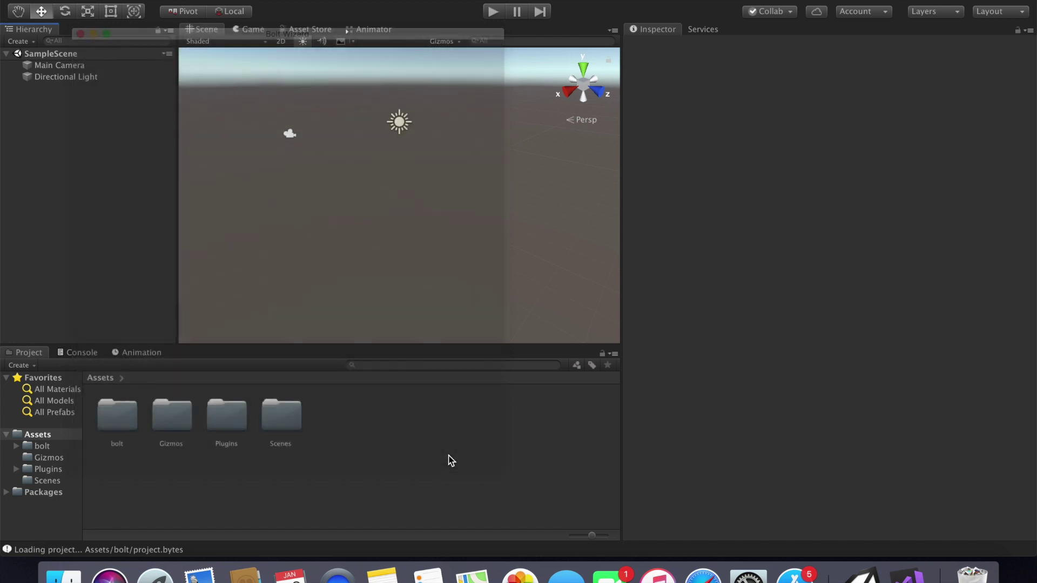